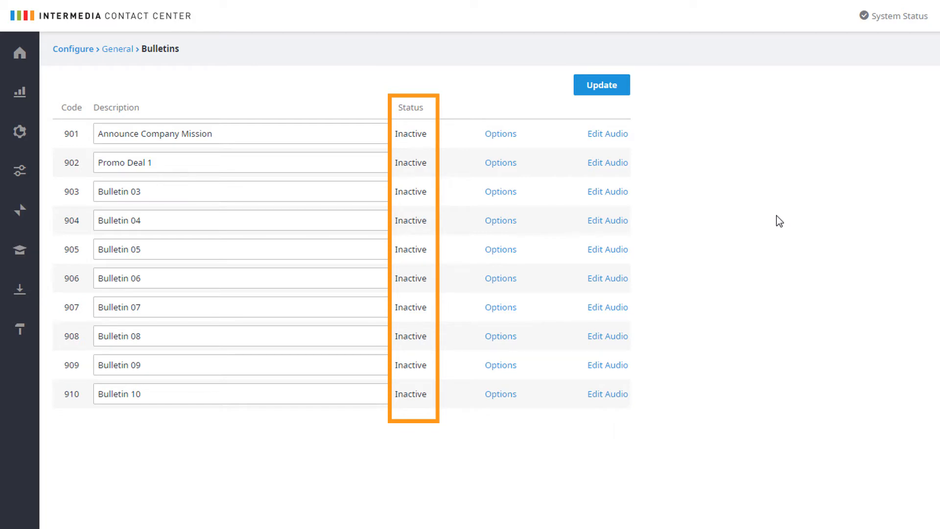
Step: Activate bulletin 901, Announce Company Mission, for T&D Main IVR and the Retail group, saving each selection
left_click(516, 136)
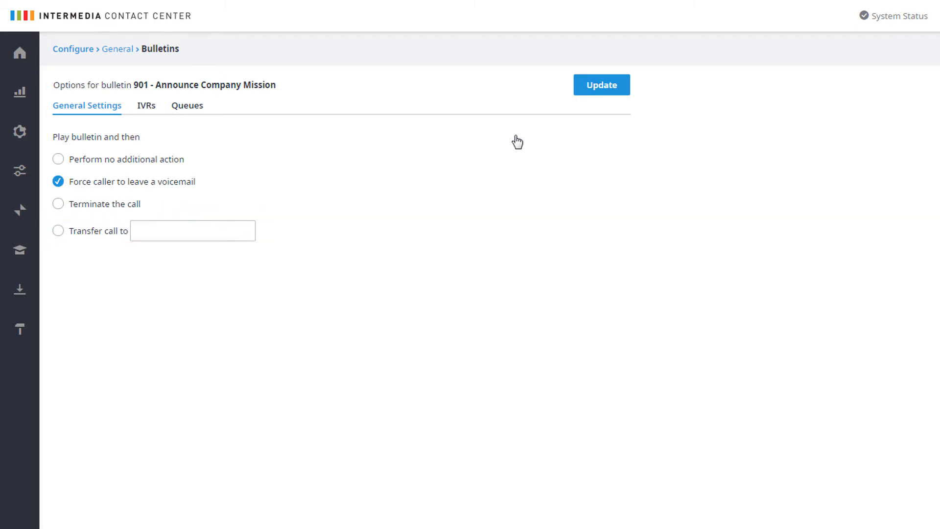
left_click(153, 108)
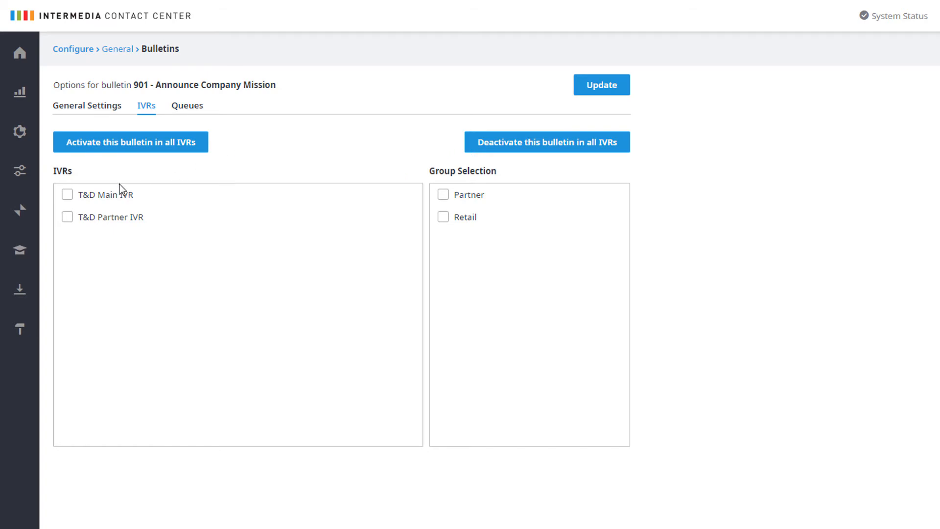
left_click(69, 196)
left_click(583, 93)
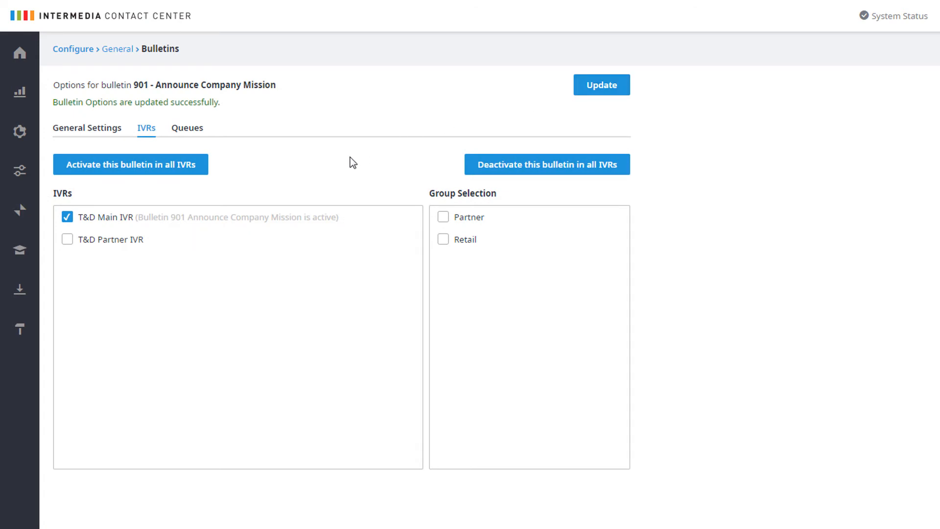
left_click(443, 241)
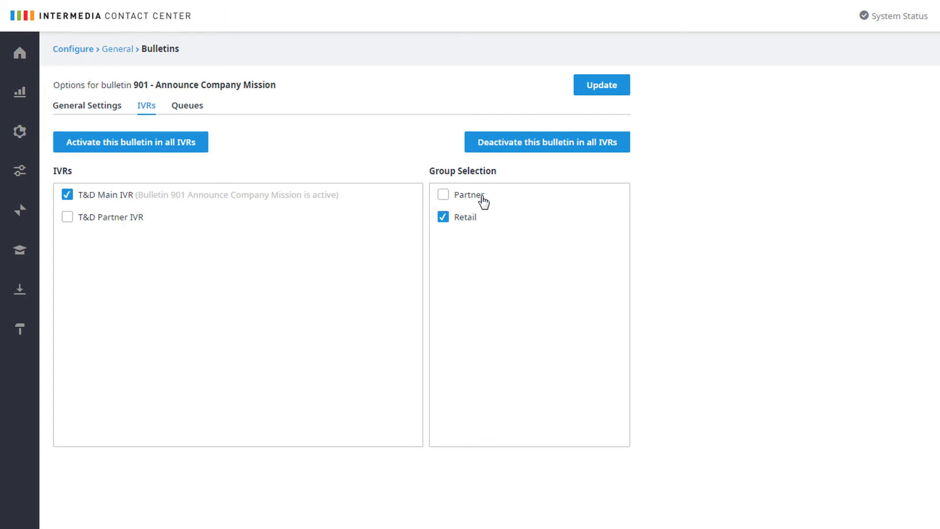
left_click(600, 89)
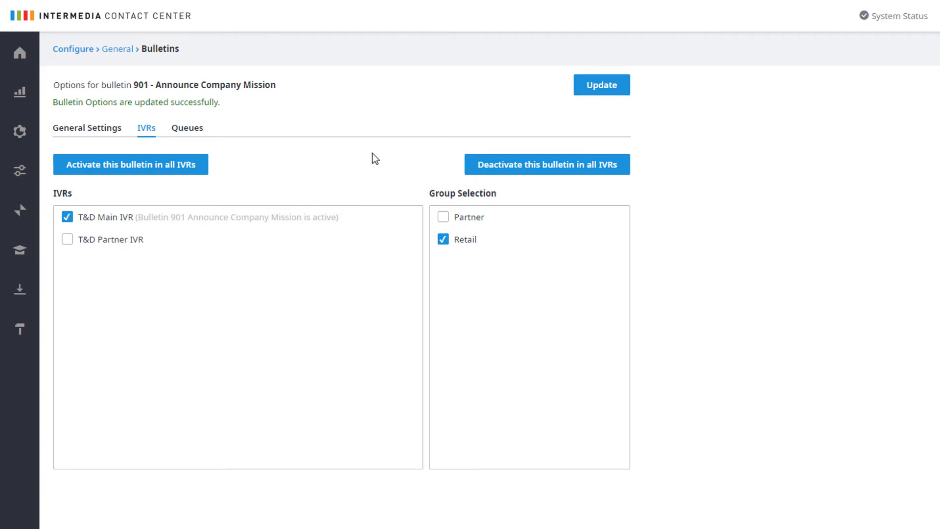
Step: Activate bulletin 901 for the Sales queue and save its options
left_click(183, 133)
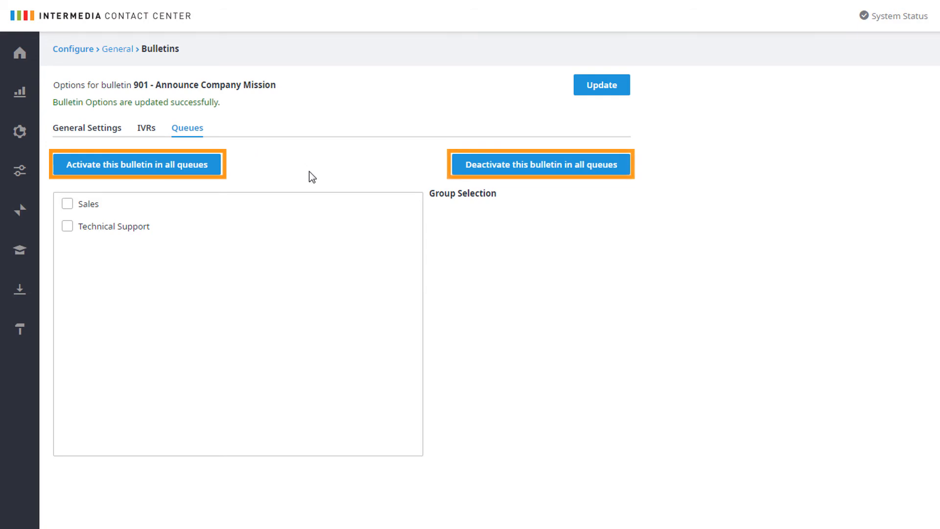
left_click(80, 205)
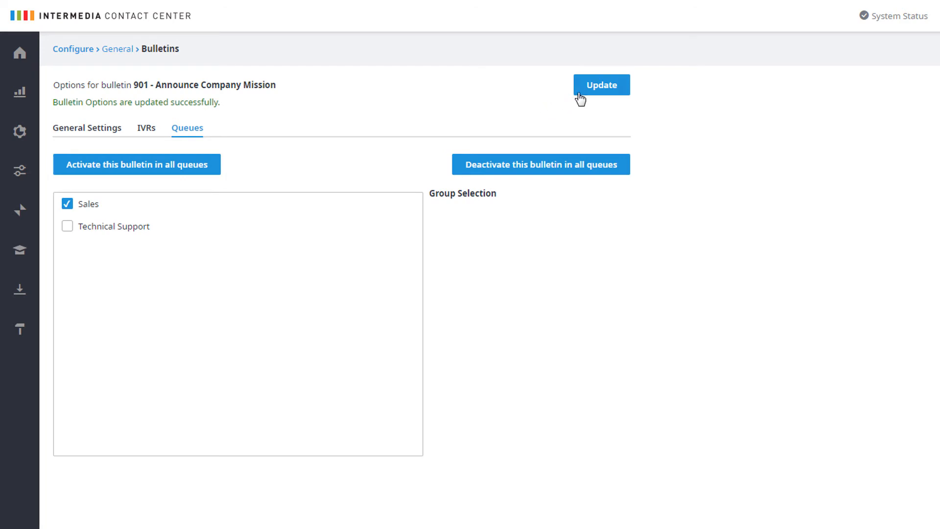
left_click(579, 94)
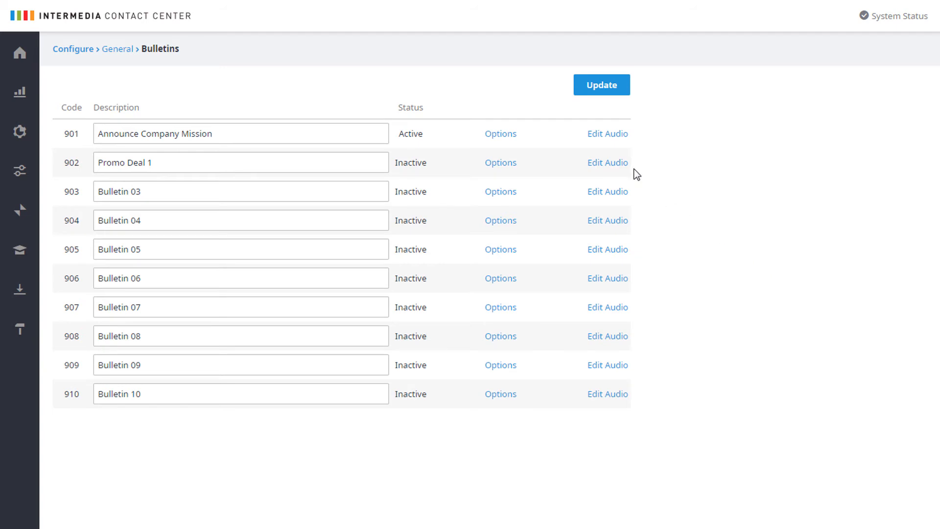
Step: Open bulletin 901's audio prompts, and list the Bulletins prompts through Prompt Files in the general configuration
left_click(616, 137)
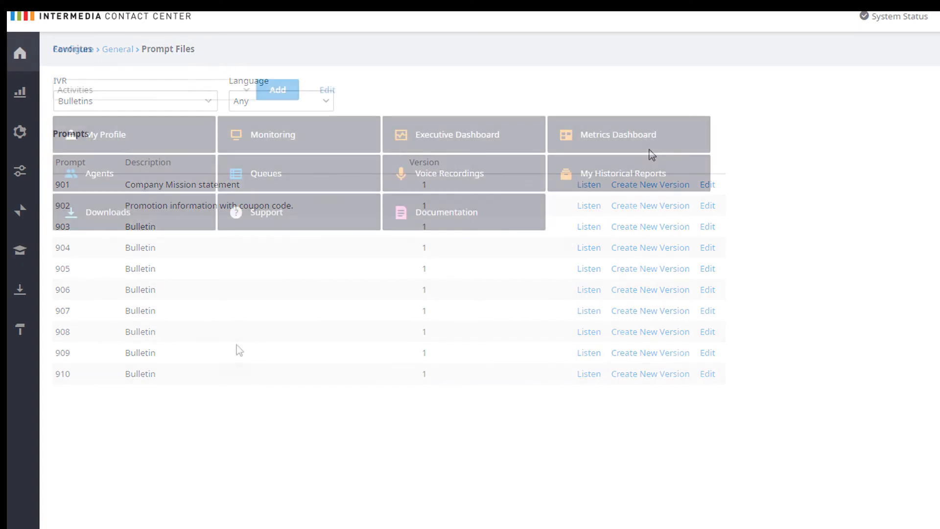
left_click(30, 177)
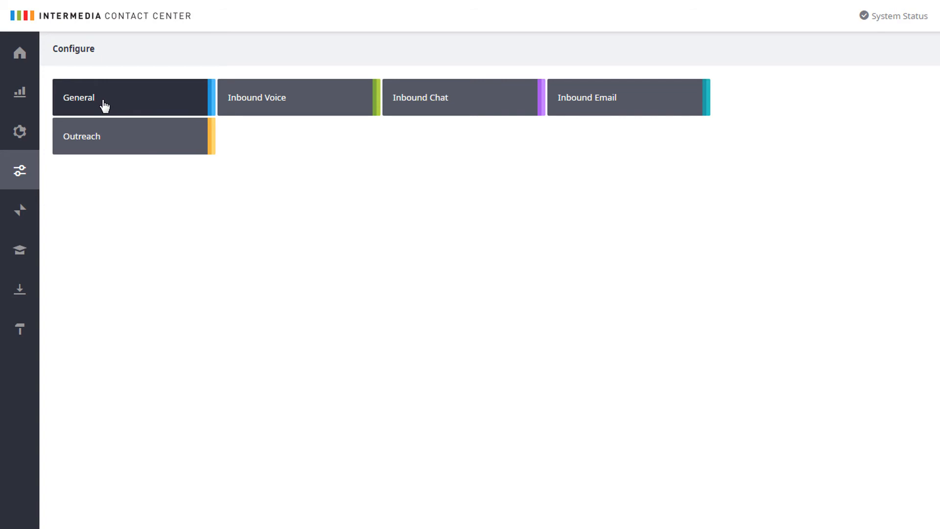
left_click(101, 107)
left_click(283, 186)
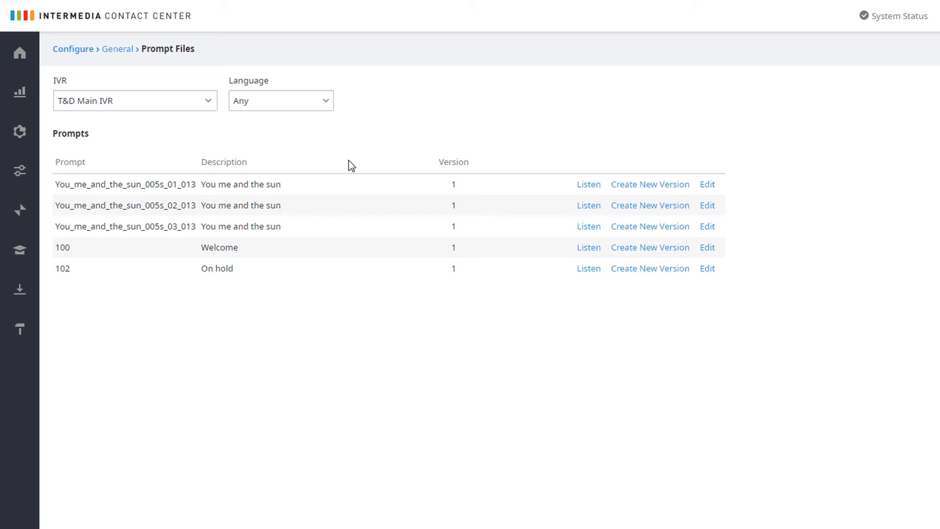
left_click(214, 102)
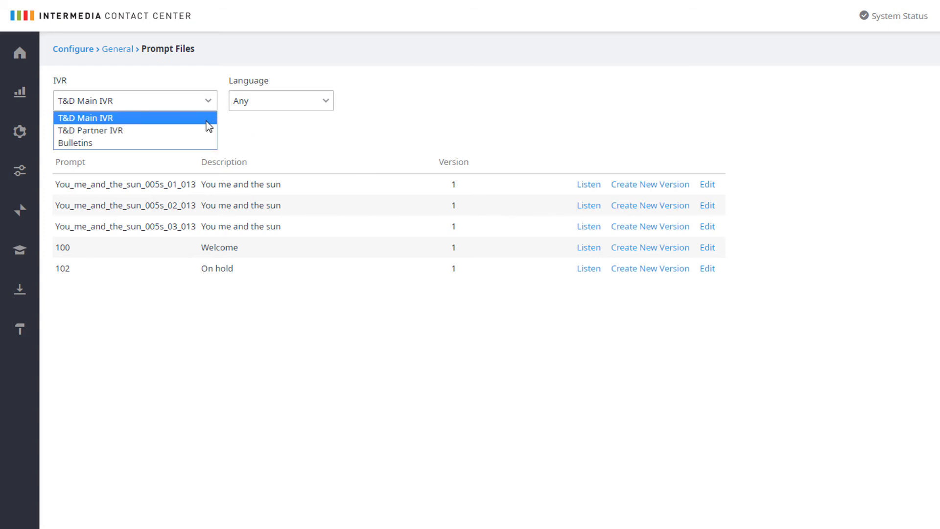
left_click(205, 145)
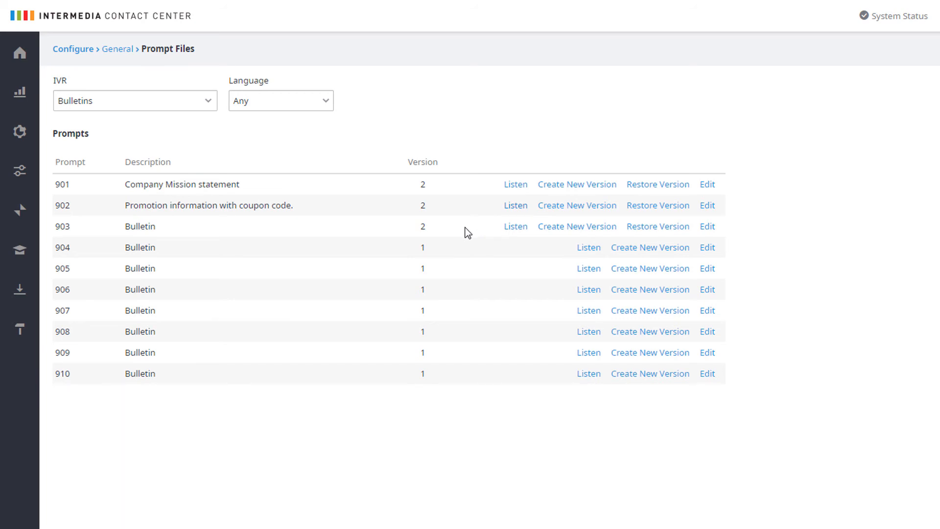
Step: Create a new version of prompt 903 from the audio file "The outage is a know issue - Prompt" with the comment "The outage is a known issue."
left_click(585, 233)
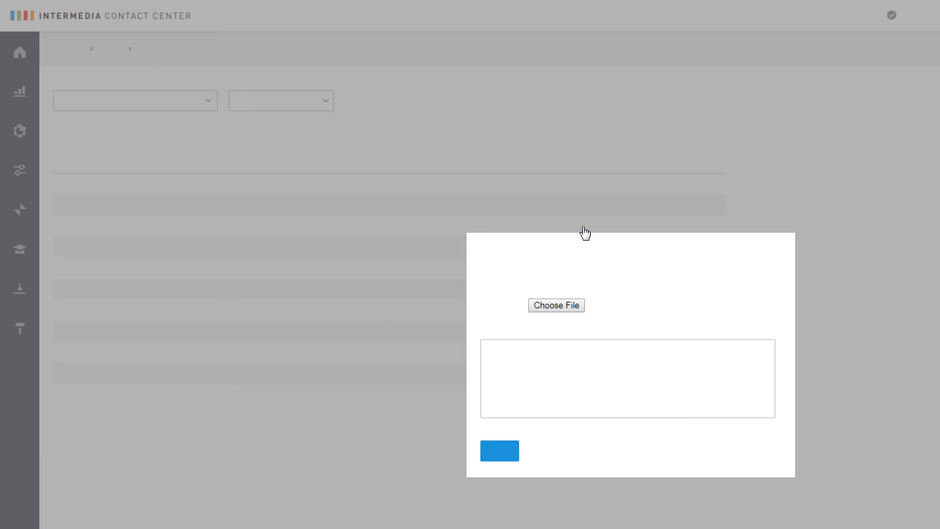
left_click(560, 305)
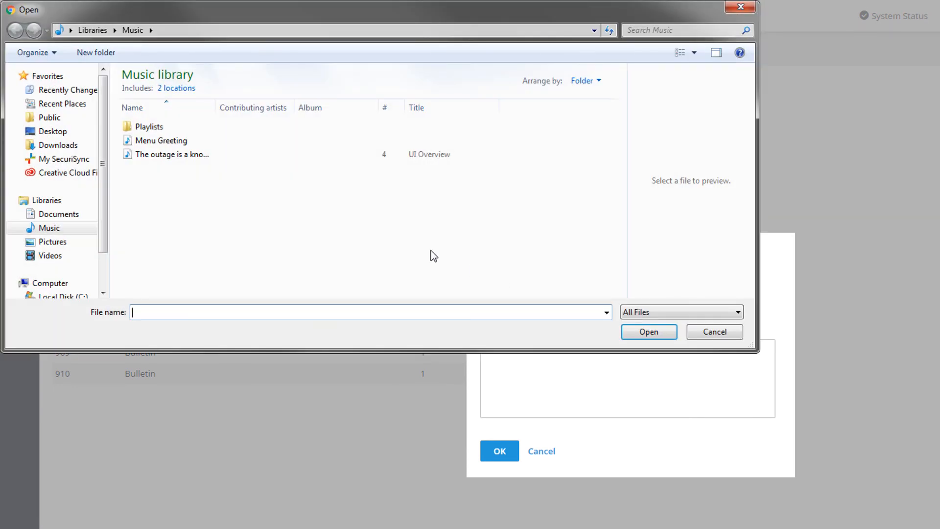
left_click(201, 158)
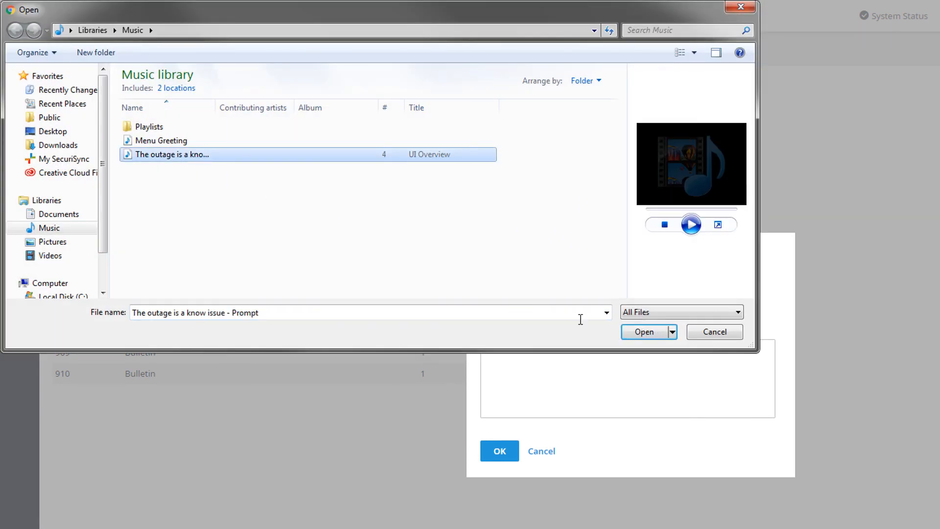
left_click(652, 337)
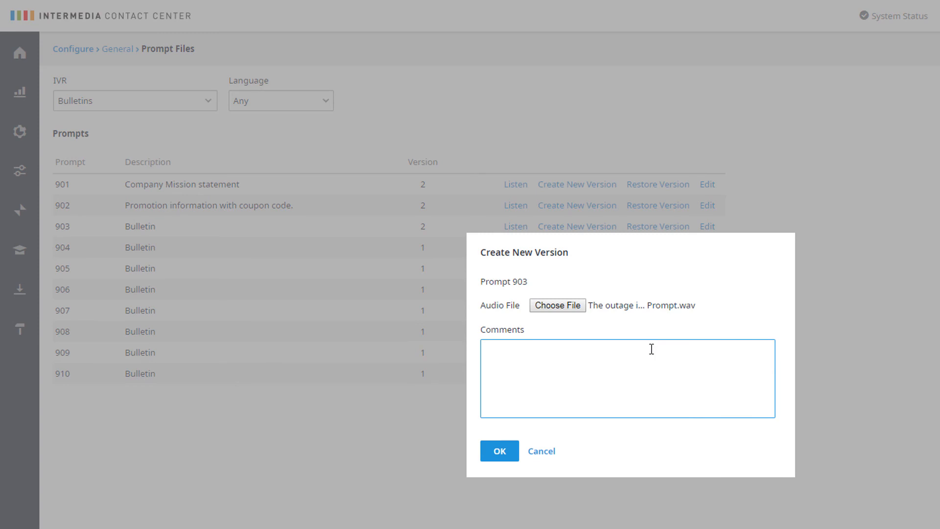
left_click(644, 362)
type("The outage is a known issue.")
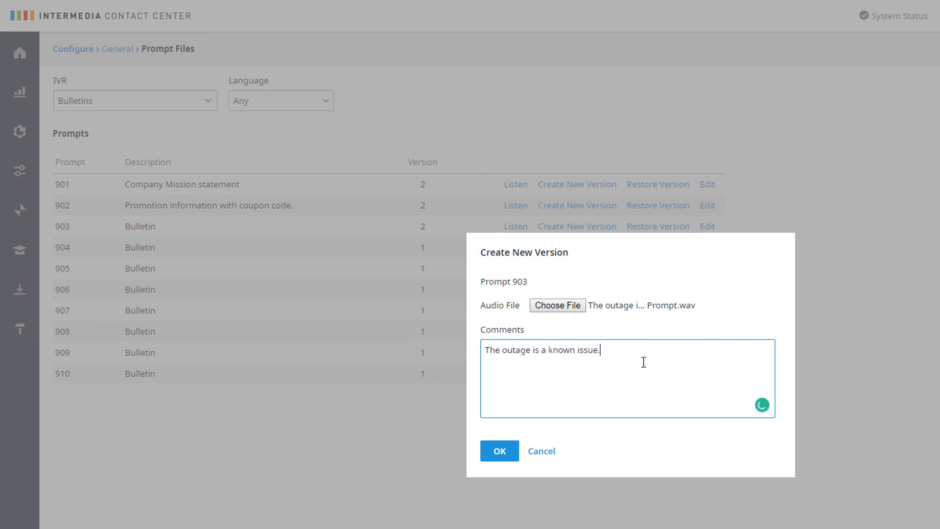
left_click(505, 460)
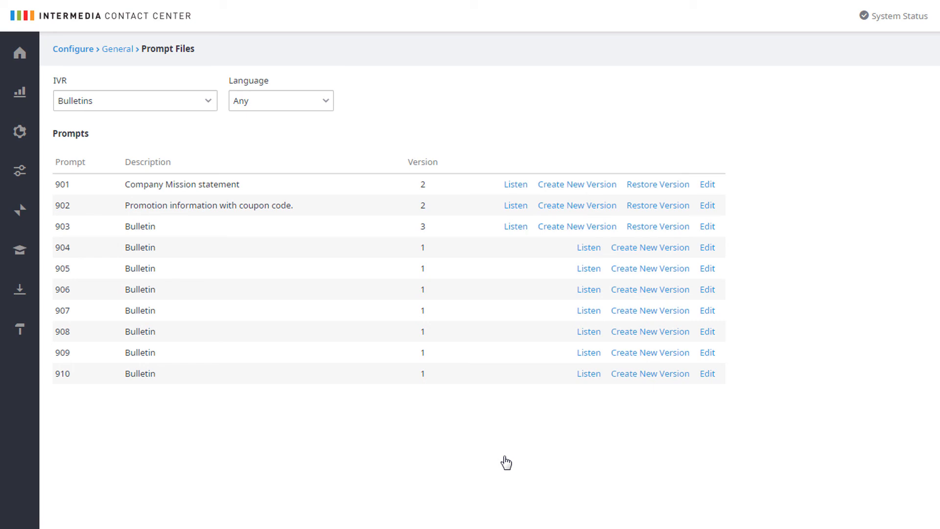
Step: Restore prompt 903 to version 2 with the comment "Restoring to version 2."
left_click(656, 227)
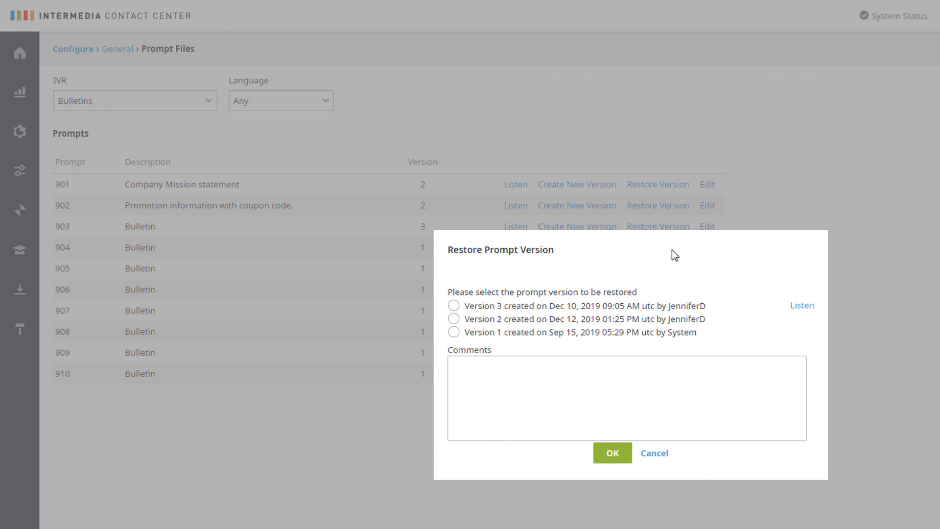
left_click(614, 381)
type("Restoring to version 2.")
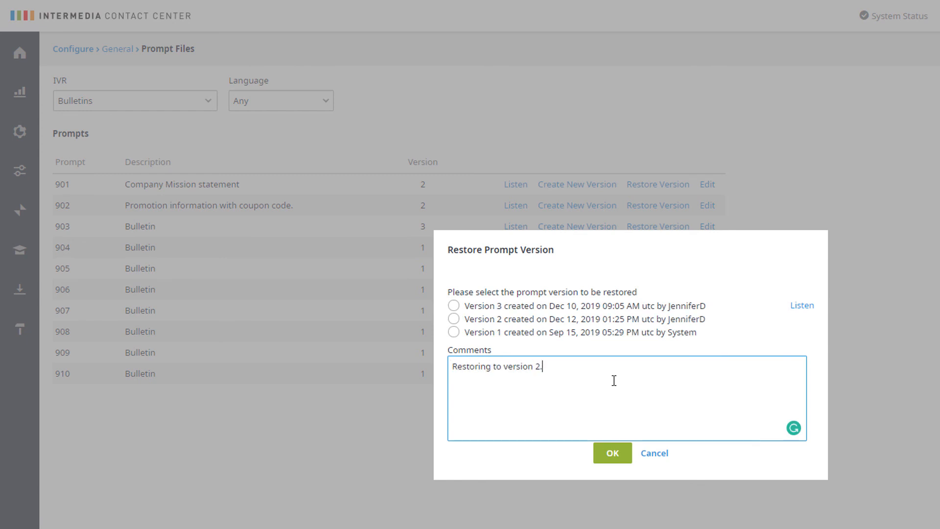
left_click(453, 319)
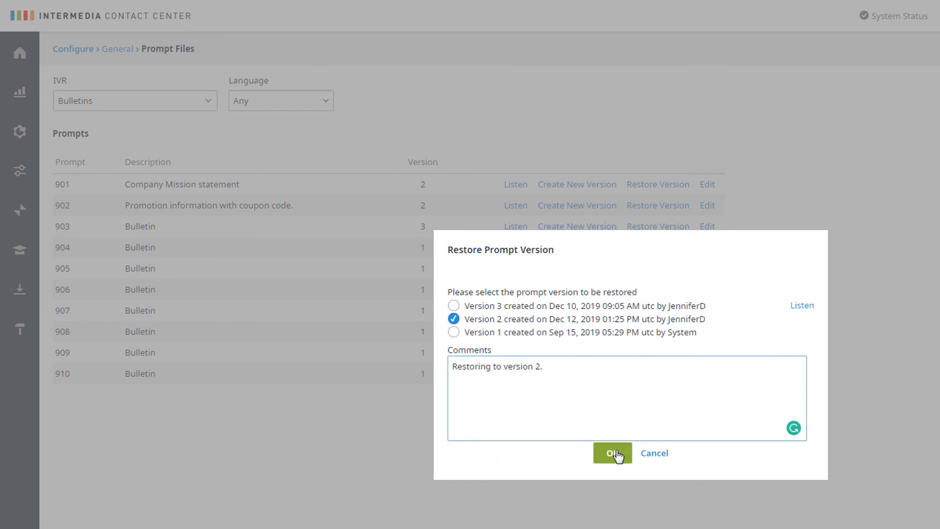
left_click(610, 452)
left_click(695, 62)
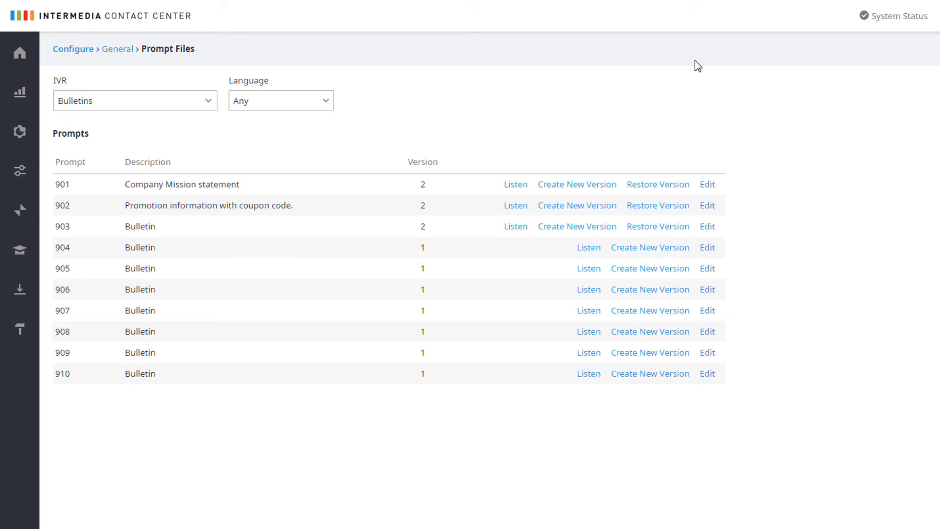
Step: Replace the description of prompt 903 with "The outage is a known issue."
left_click(702, 229)
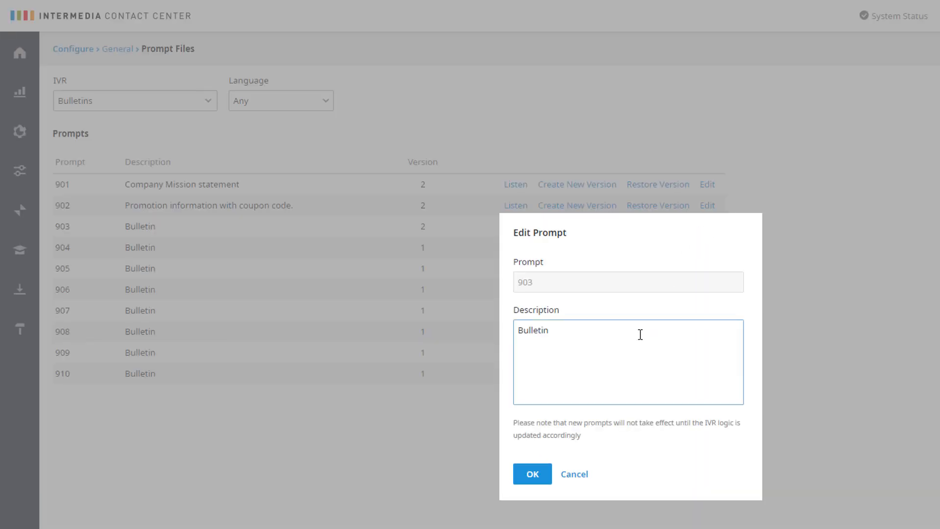
left_click_drag(640, 335, 504, 327)
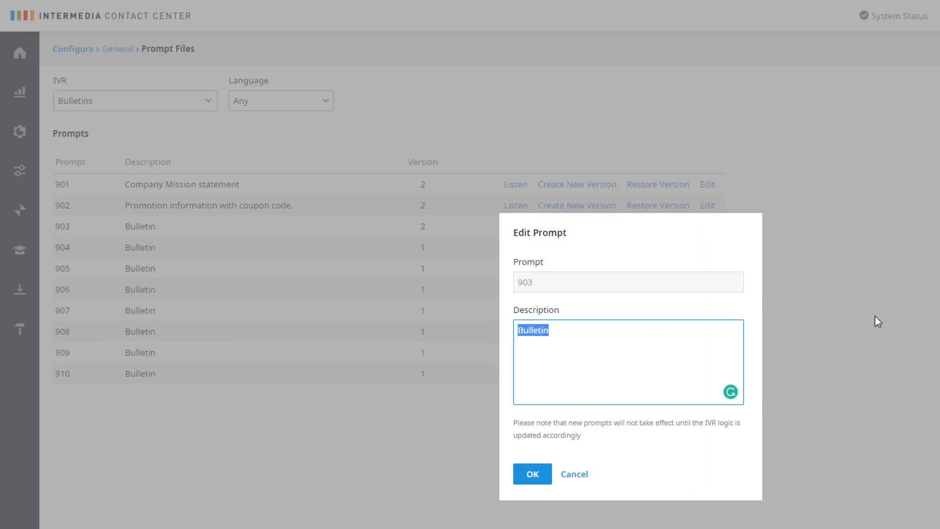
type("The outage is a known issue.")
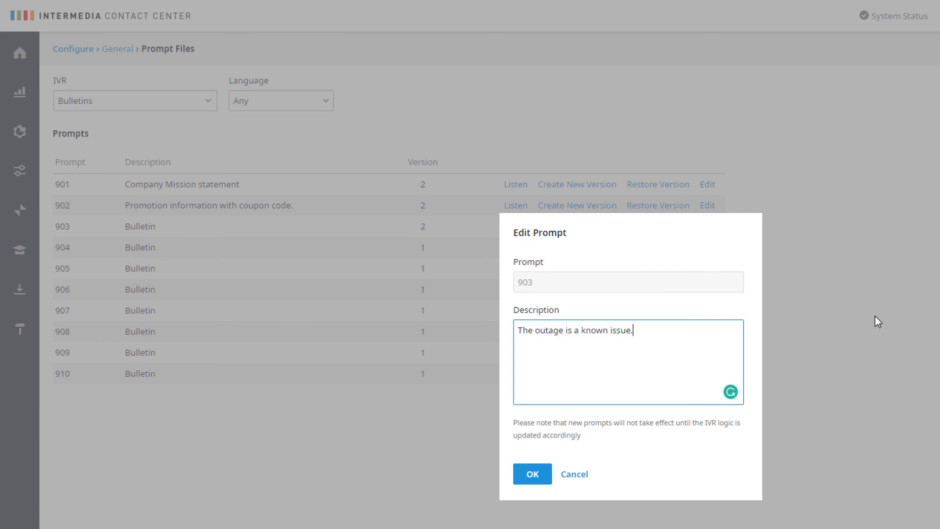